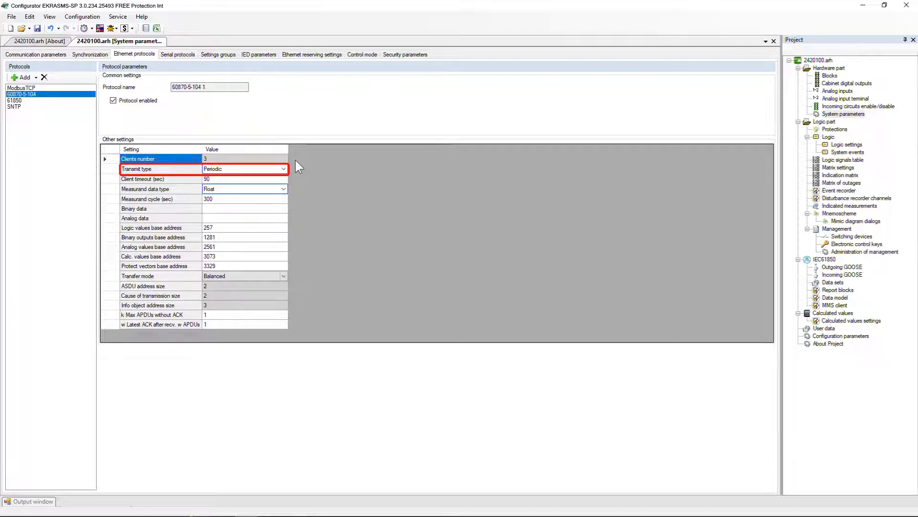
- Set the 60870-5-104 protocol's transmit type to Periodic and its measurand cycle to 250 sec
left_click(286, 168)
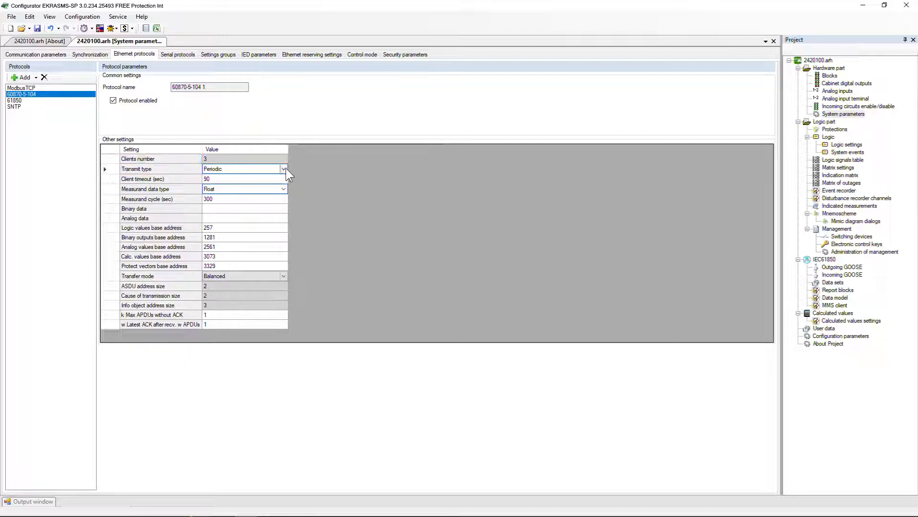
left_click(286, 168)
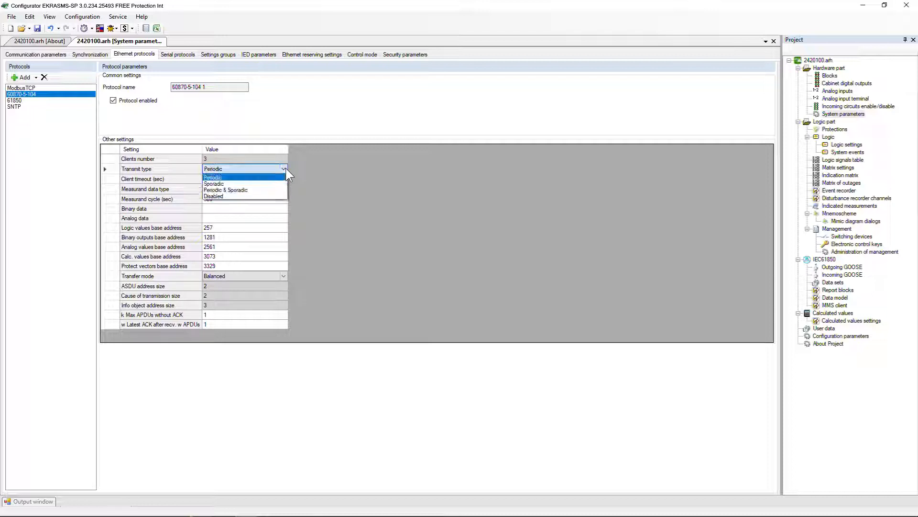
left_click(261, 177)
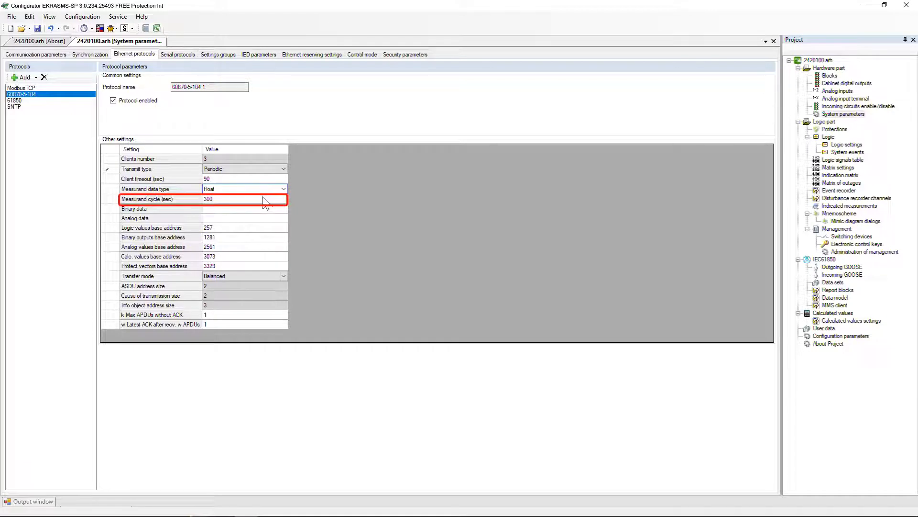
left_click(264, 200)
left_click(264, 199)
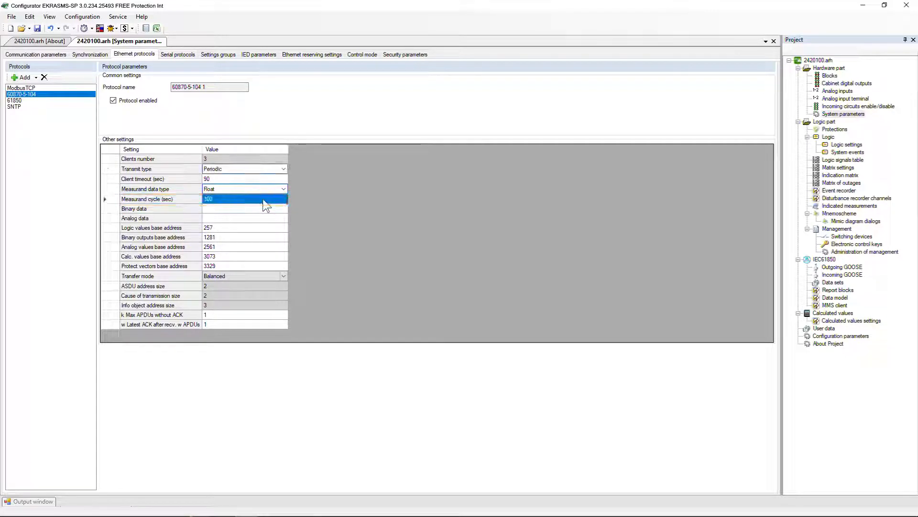
type("25")
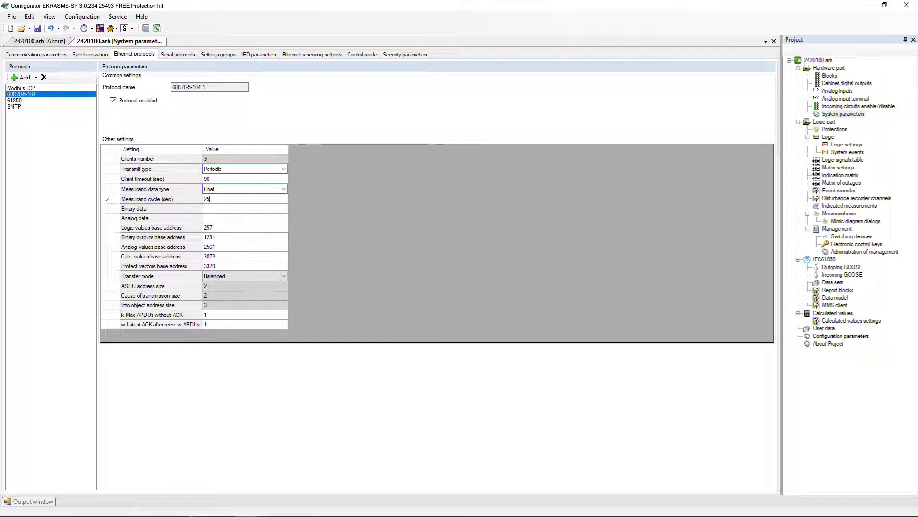
type("0")
key("Return")
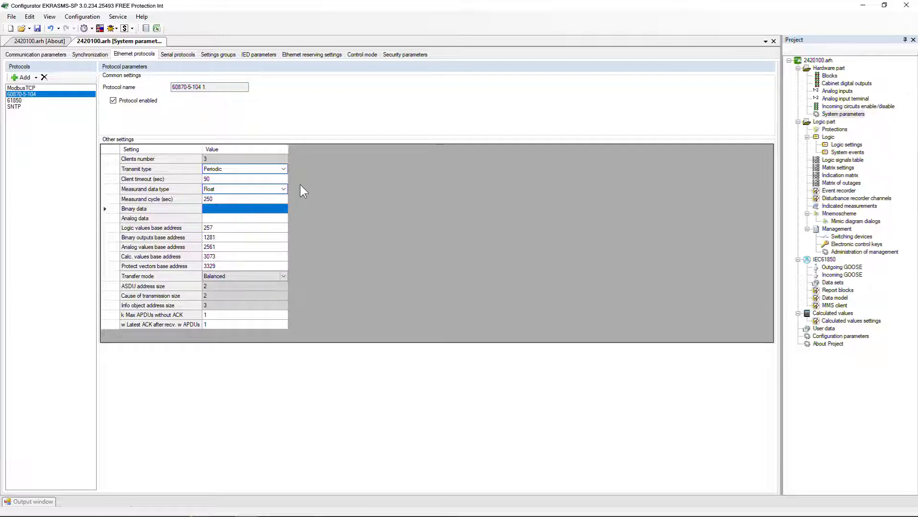
- Try the Sporadic, Periodic & Sporadic and Disabled options for the protocol's transmit type
left_click(284, 168)
left_click(284, 168)
left_click(248, 184)
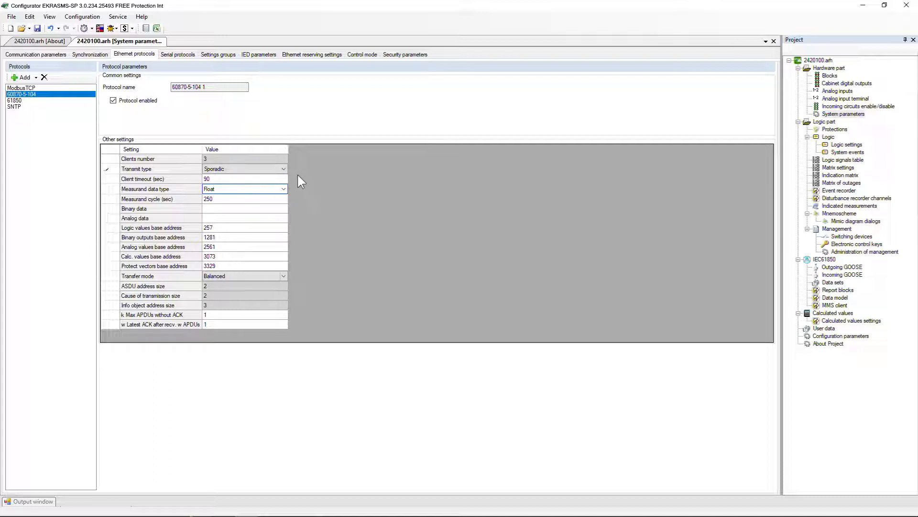
left_click(283, 168)
left_click(283, 169)
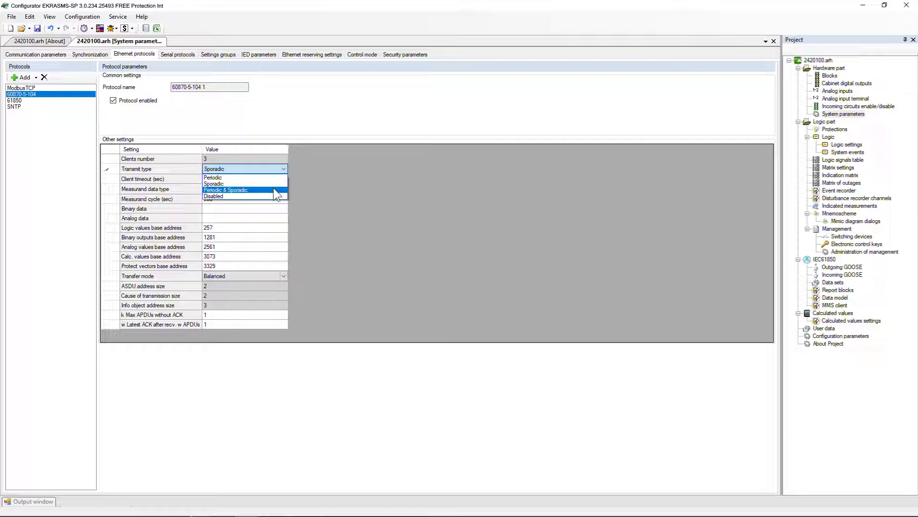
left_click(273, 190)
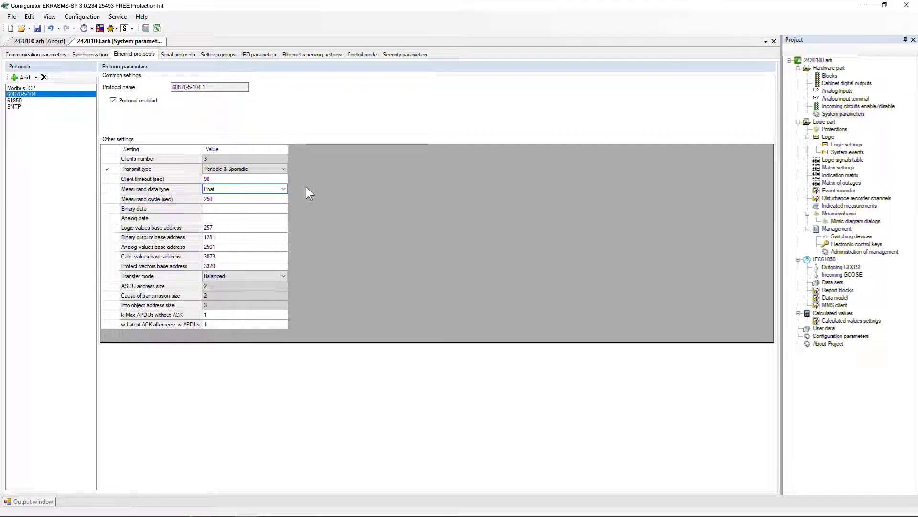
left_click(283, 169)
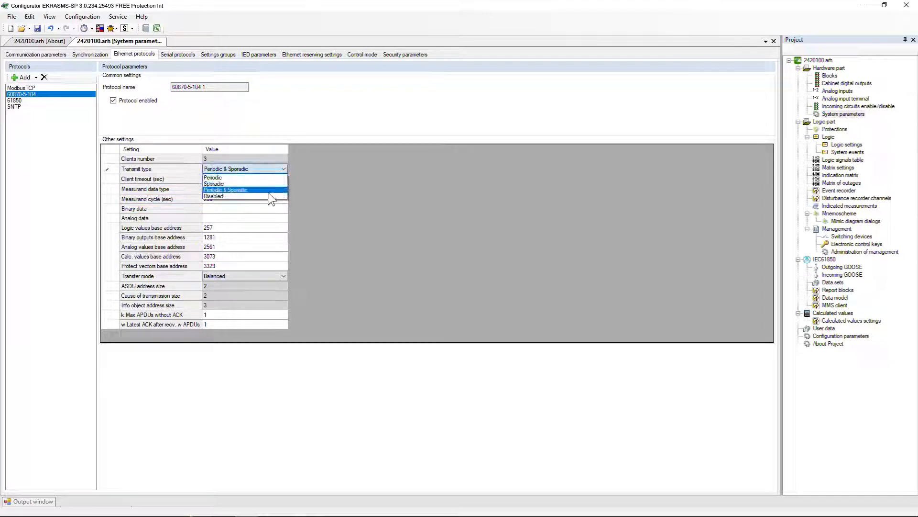
left_click(279, 191)
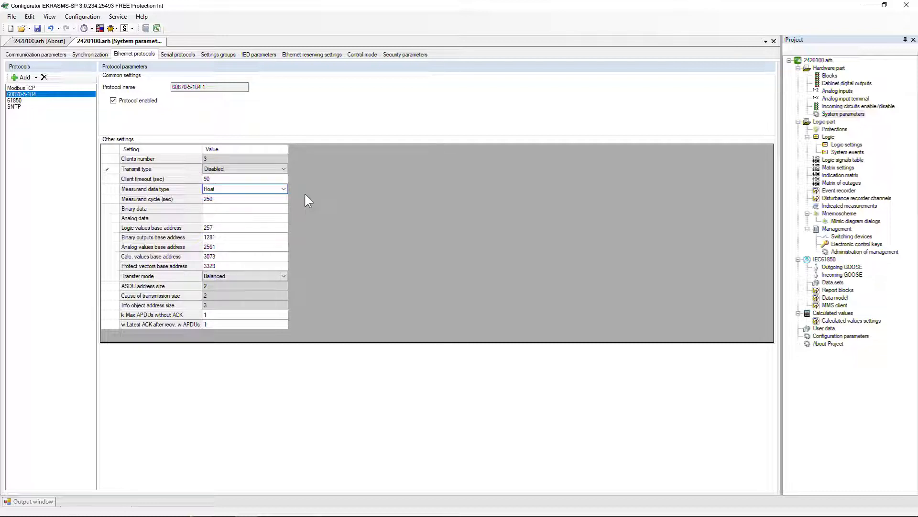
- Set the transmit type to Periodic & Sporadic and the client timeout to 60 sec
left_click(283, 169)
left_click(274, 186)
left_click(280, 179)
left_click(280, 180)
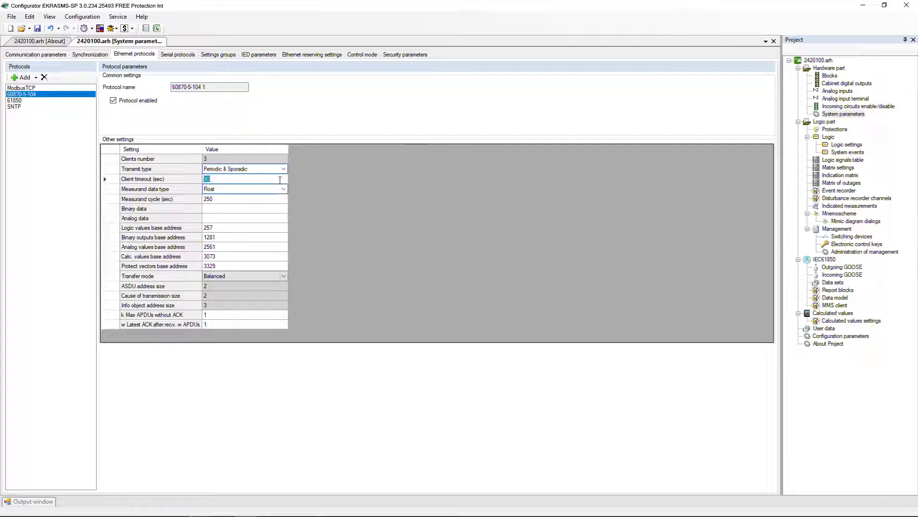
type("60")
key("Return")
- Choose Float as the measurand data type and include Logic values in the binary data
left_click(283, 189)
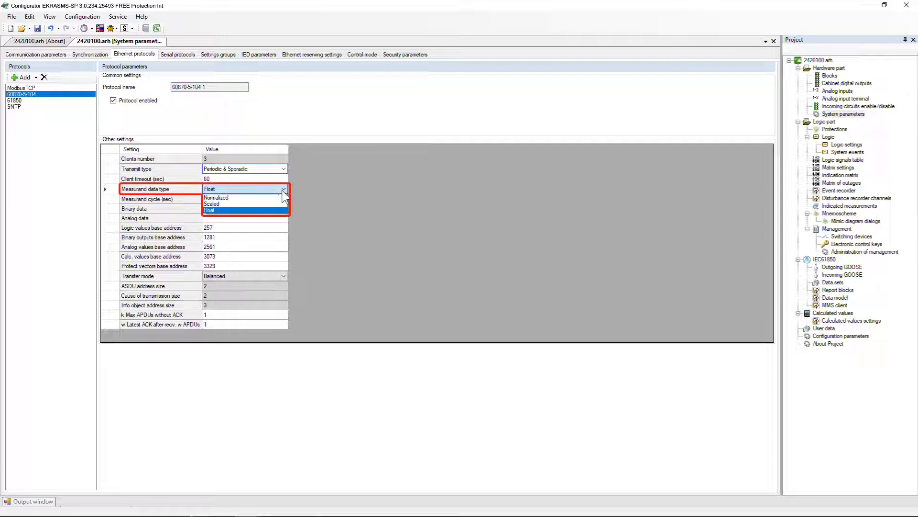
left_click(281, 209)
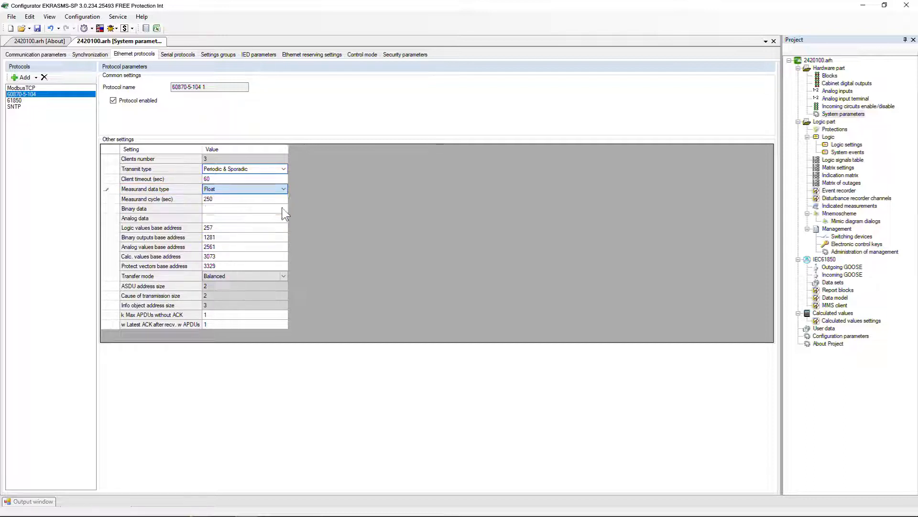
left_click(313, 206)
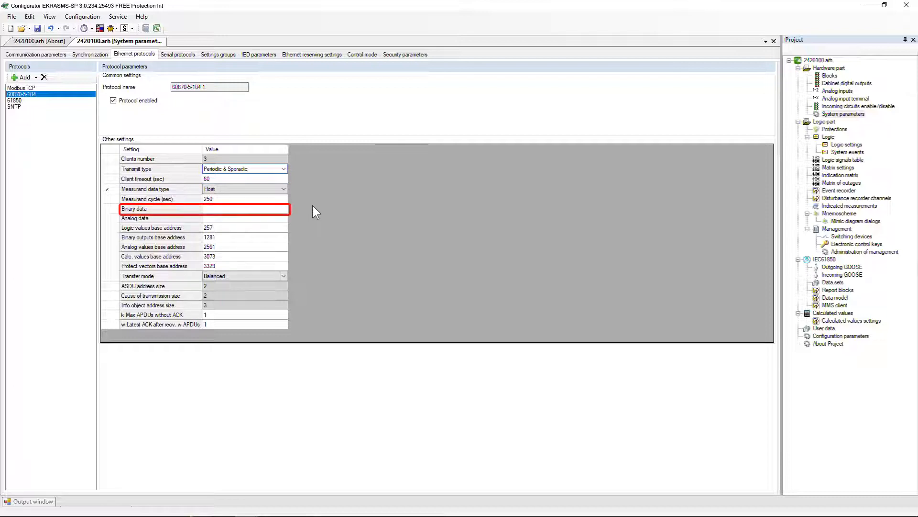
left_click(284, 209)
left_click(224, 218)
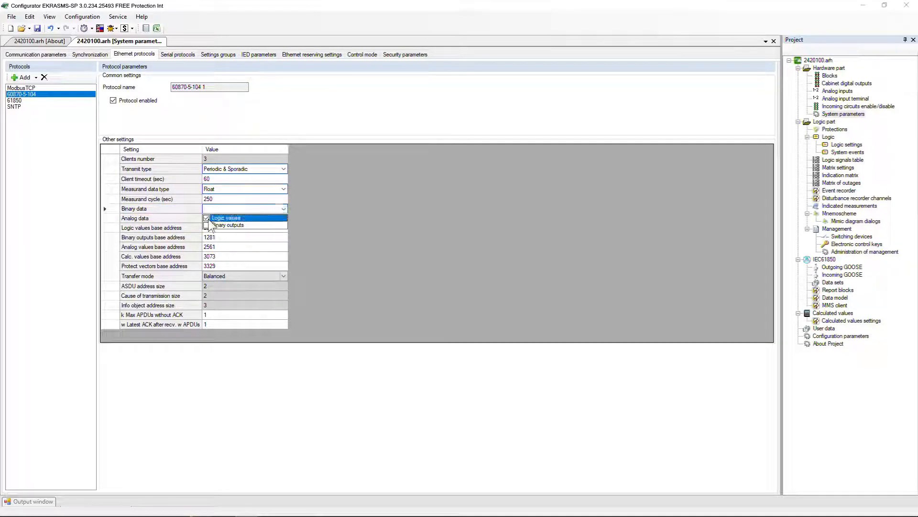
left_click(307, 218)
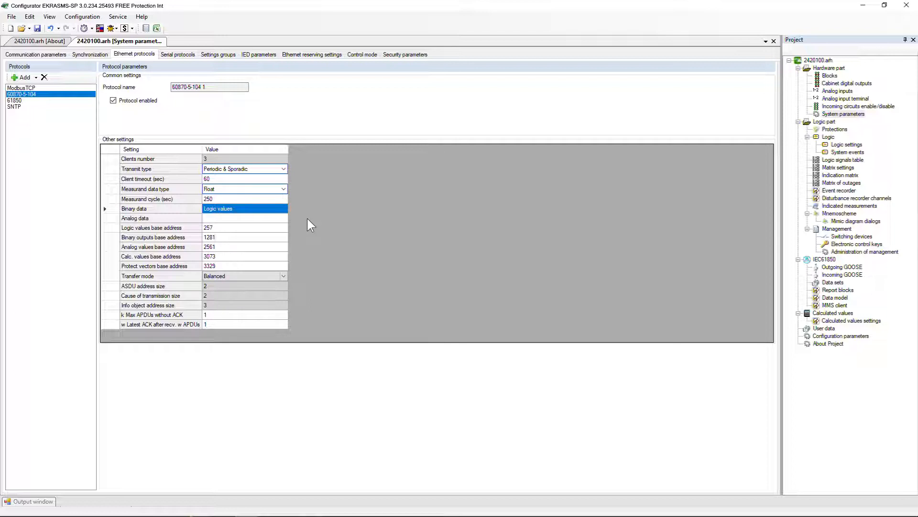
- Include Analog values and Calculated values in the protocol's analog data
left_click(282, 218)
left_click(206, 227)
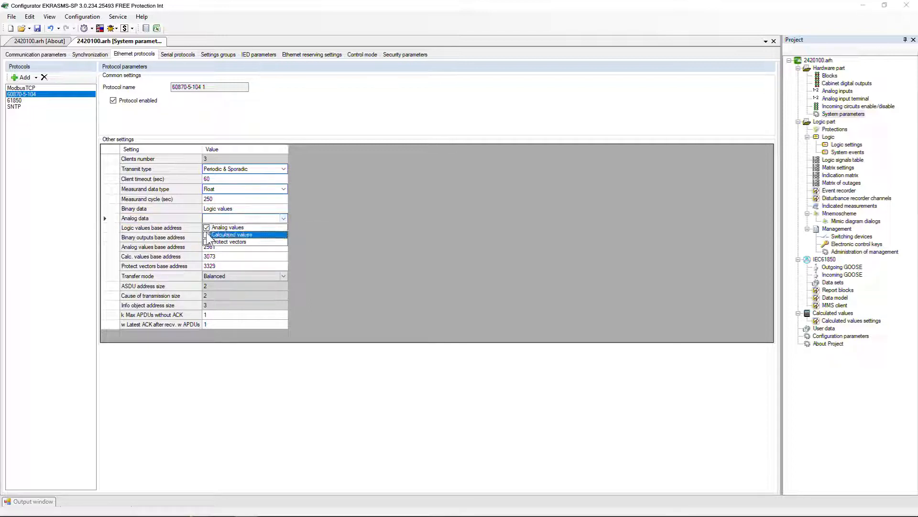
left_click(207, 234)
left_click(312, 228)
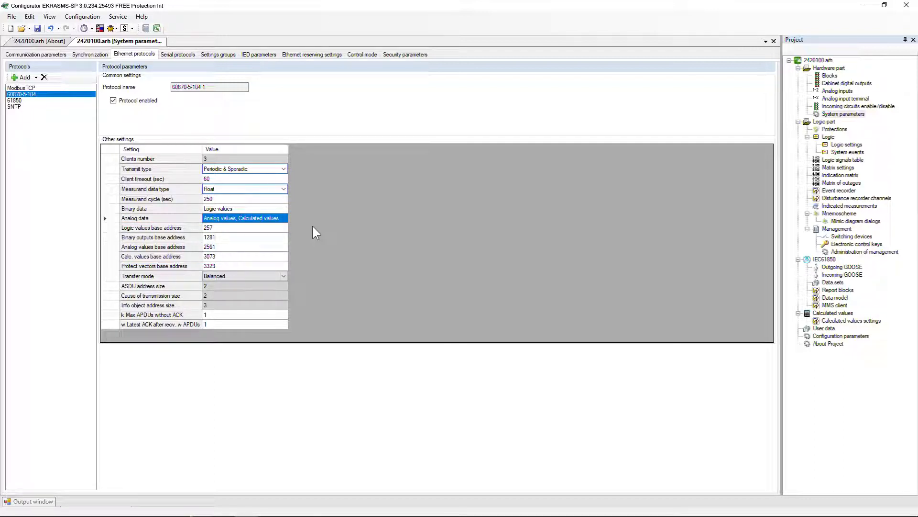
- Look up the IEC 60870-5-104 protocol data report among the available reports
left_click(117, 16)
mouse_move(120, 27)
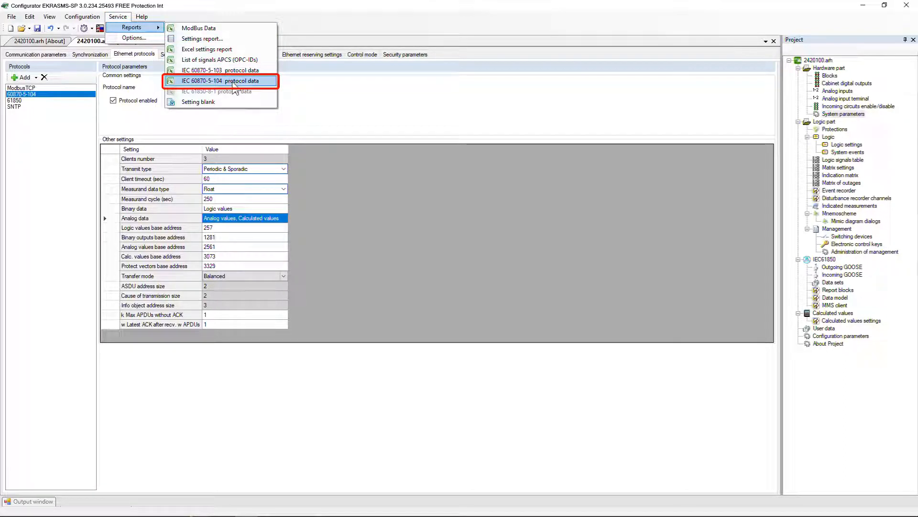
left_click(329, 240)
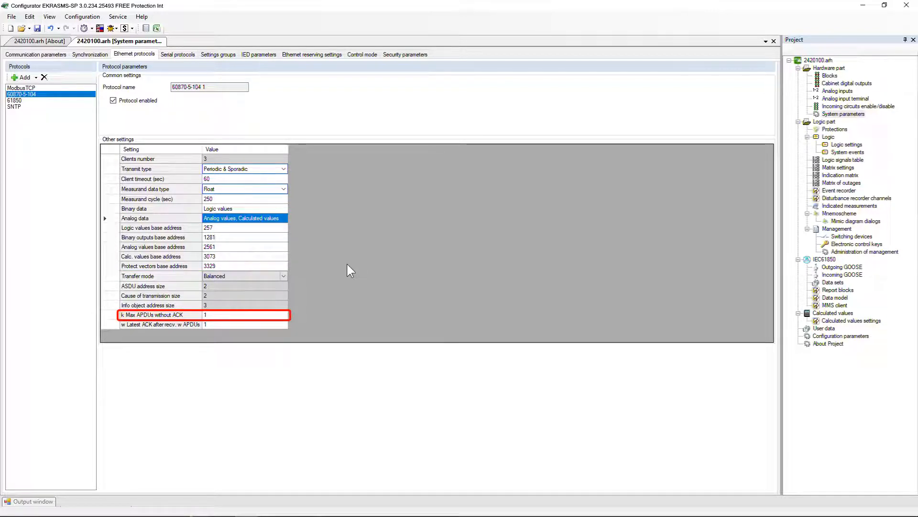
- Set k Max APDUs without ACK to 12 and w Latest ACK after recv. w APDUs to 8
left_click(274, 315)
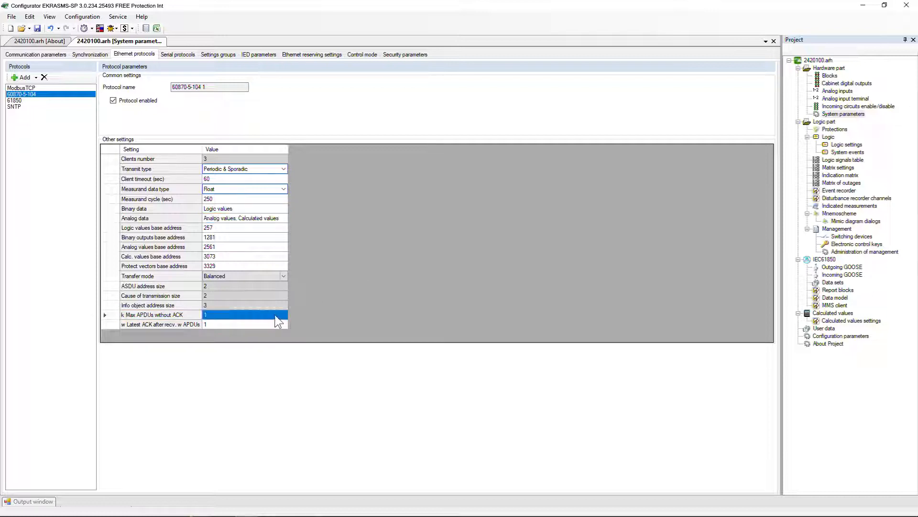
type("12")
key("Return")
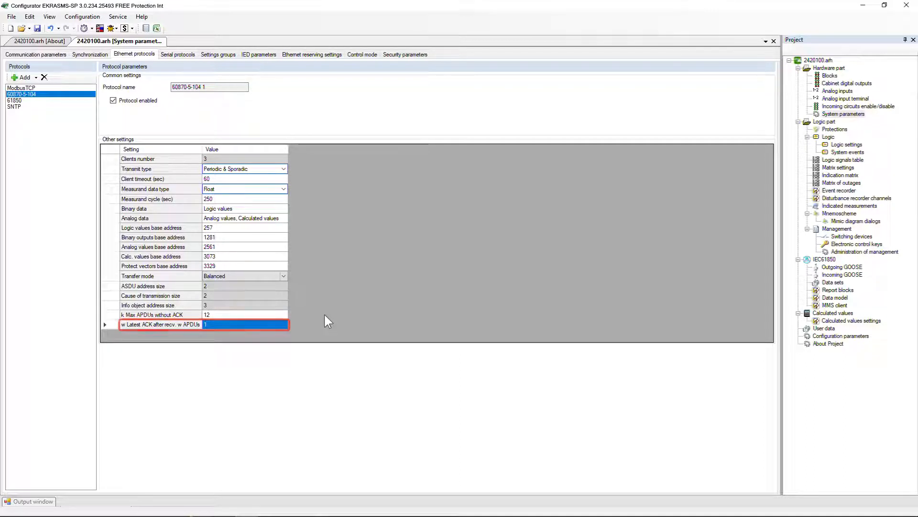
left_click(284, 325)
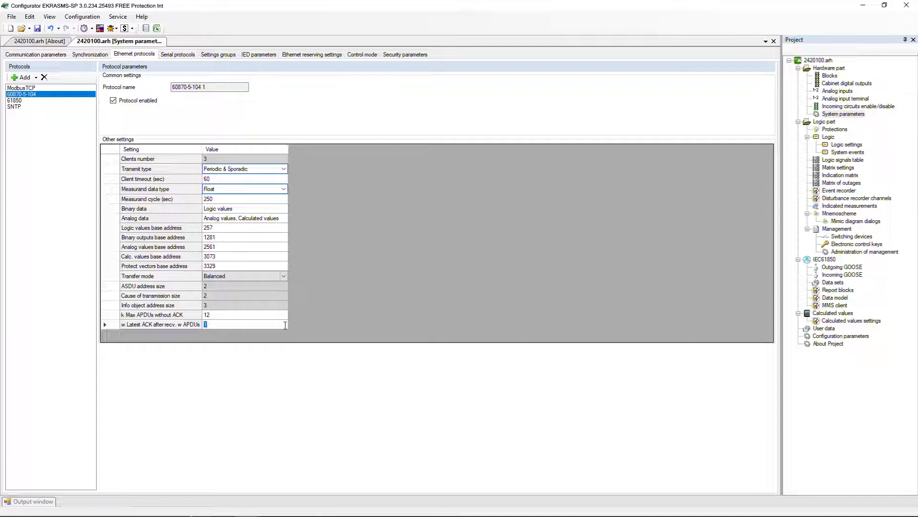
type("8")
key("Return")
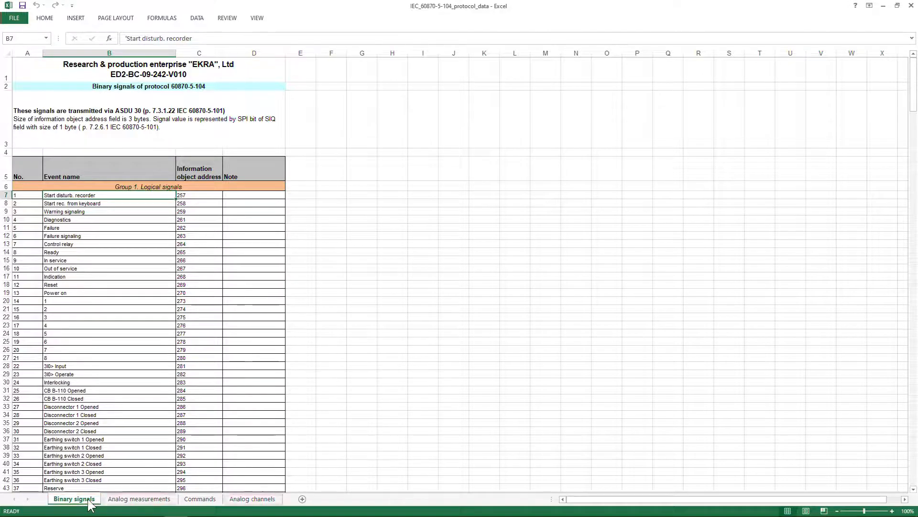
- Examine the Analog measurements, Analog channels and Commands sheets of the IEC_60870-5-104_protocol_data workbook in Excel
left_click(110, 503)
left_click(230, 502)
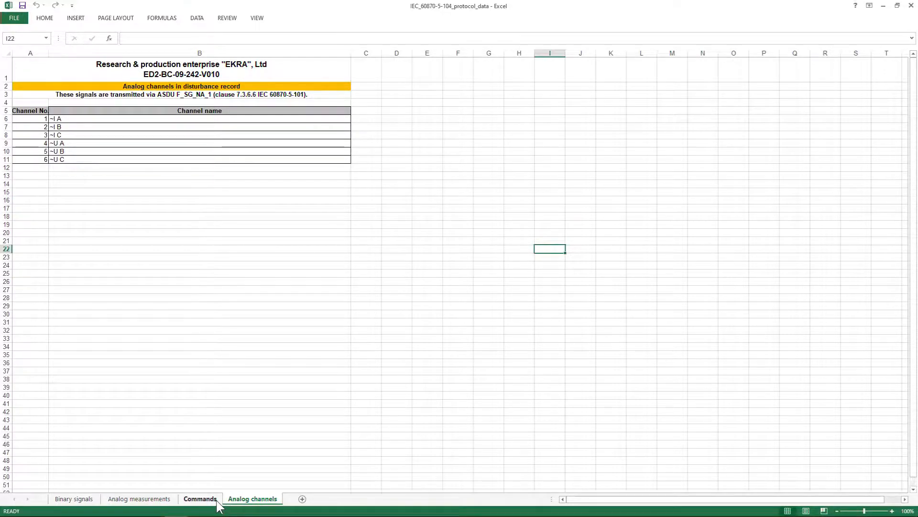
left_click(217, 505)
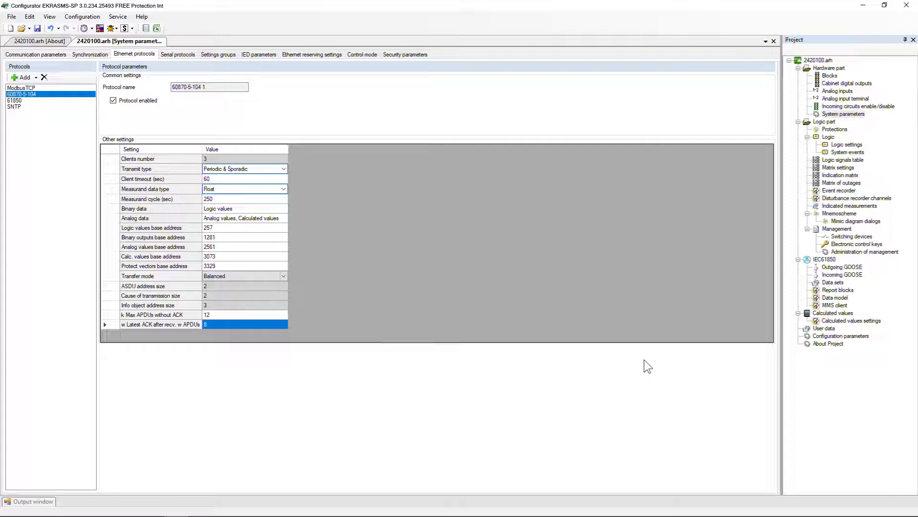
- Open the project's switching devices in the Configurator and choose Common position signaling for Disconnector 2
left_click(838, 238)
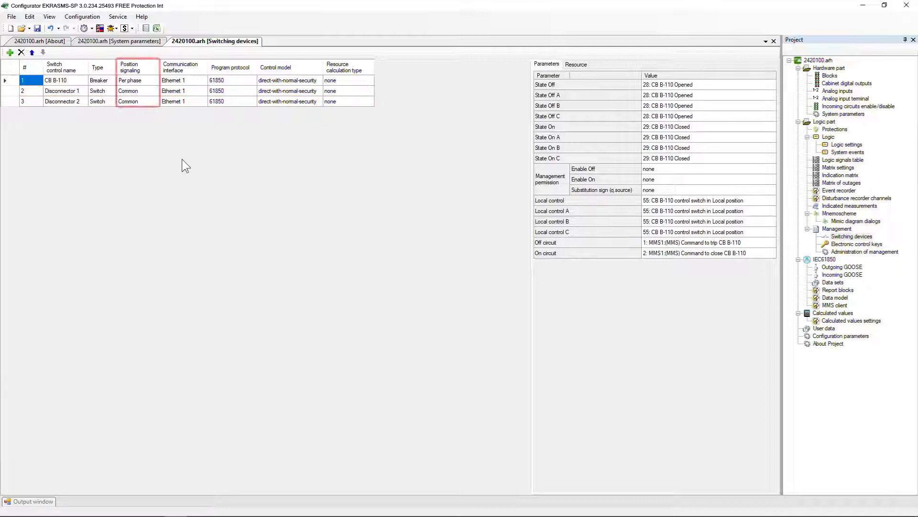
left_click(154, 102)
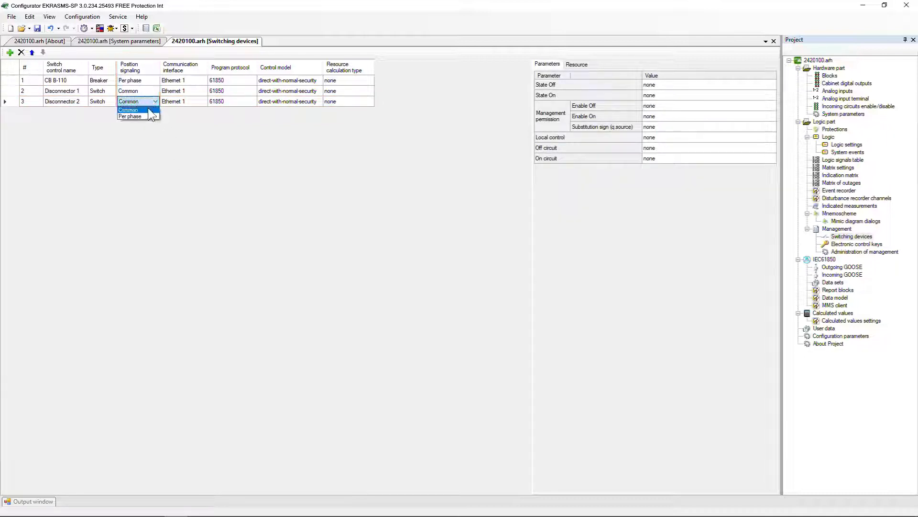
left_click(153, 110)
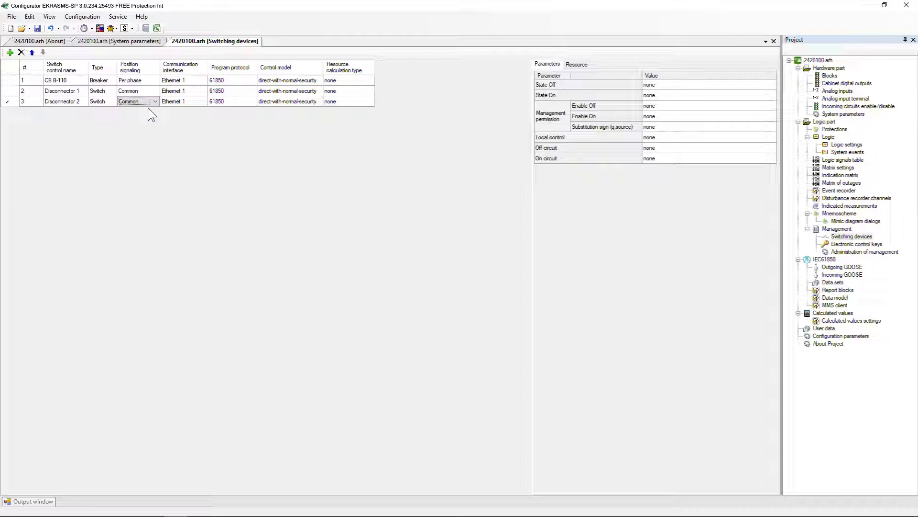
- Switch Disconnector 2's position signaling to Per phase and back to Common
left_click(156, 102)
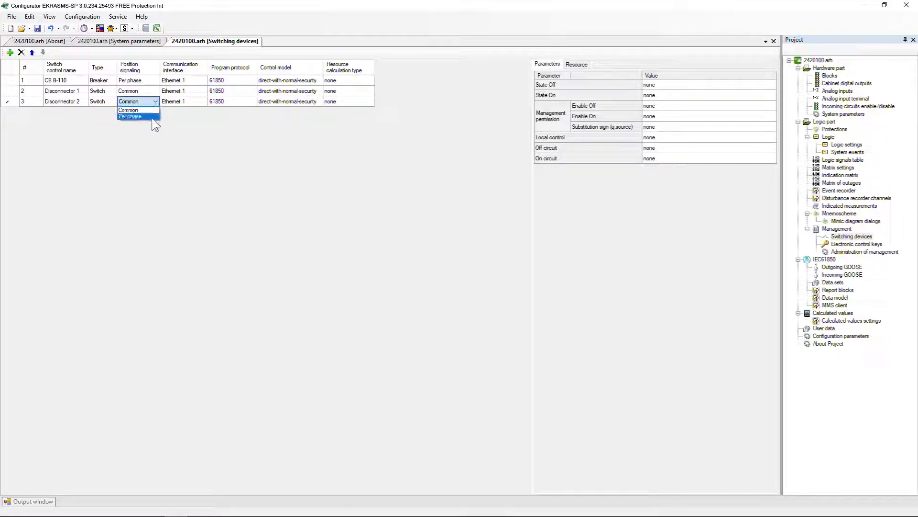
left_click(151, 118)
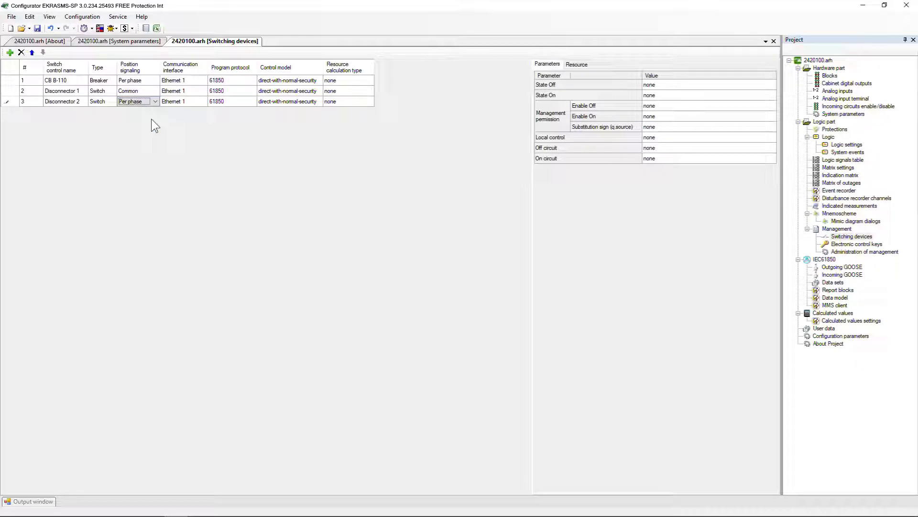
left_click(155, 102)
left_click(154, 109)
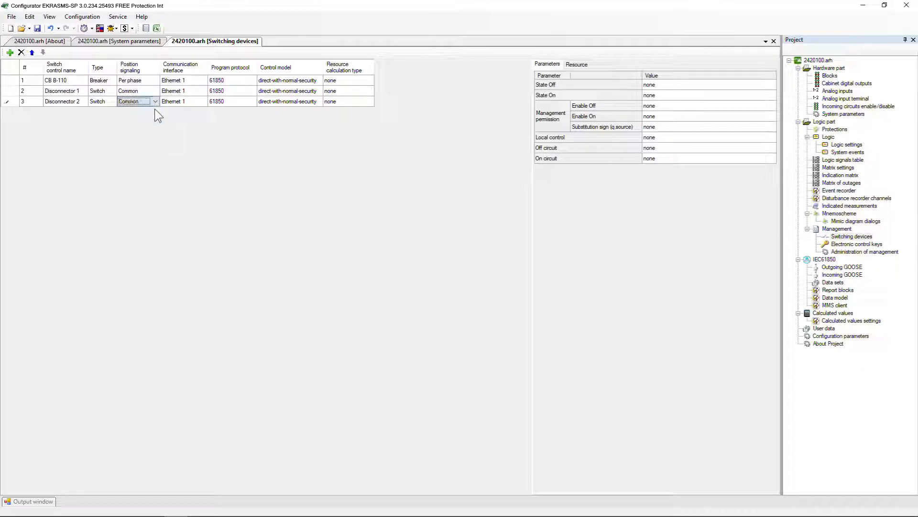
- Set Disconnector 2's communication interface to Ethernet 2 and its program protocol to 60870-5-104
left_click(203, 102)
left_click(203, 101)
left_click(203, 134)
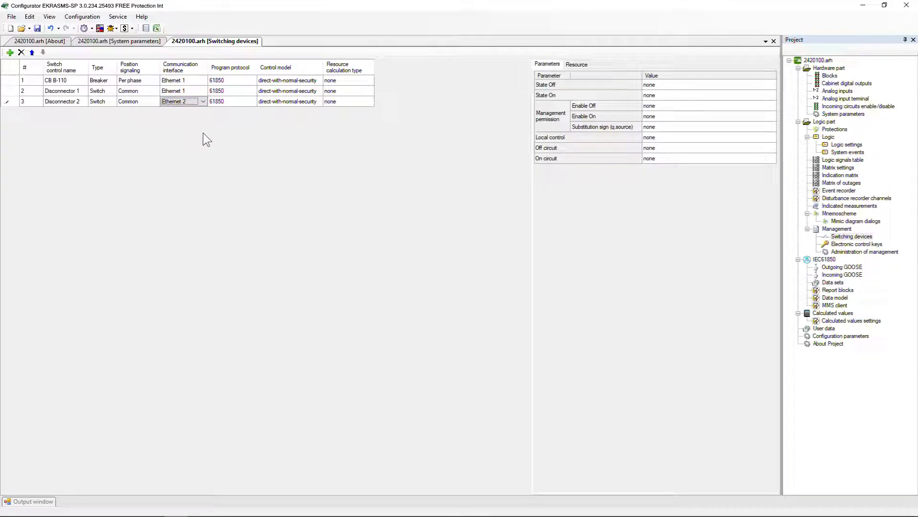
left_click(252, 102)
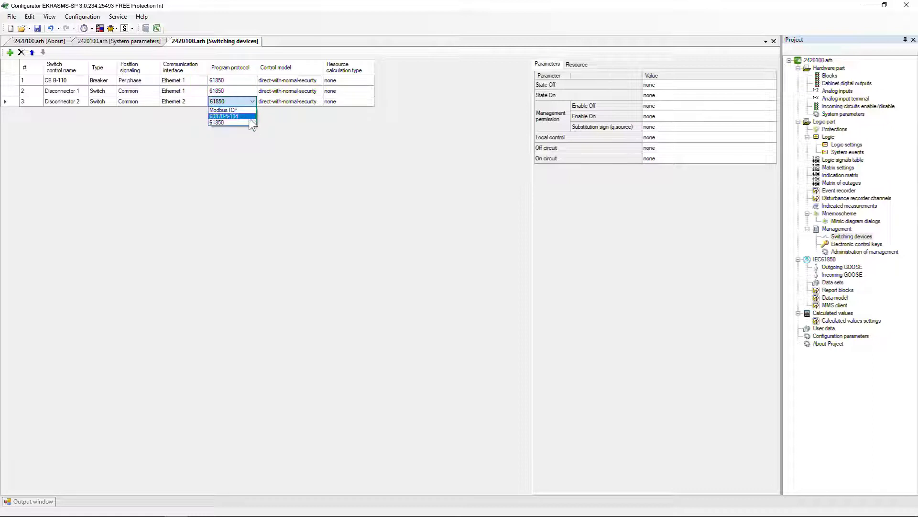
left_click(249, 117)
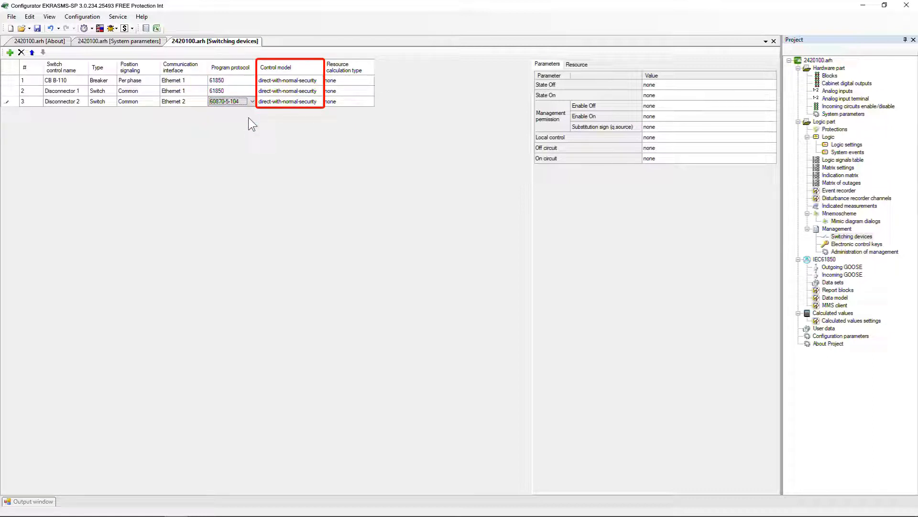
- Set Disconnector 2's control model to direct
left_click(316, 101)
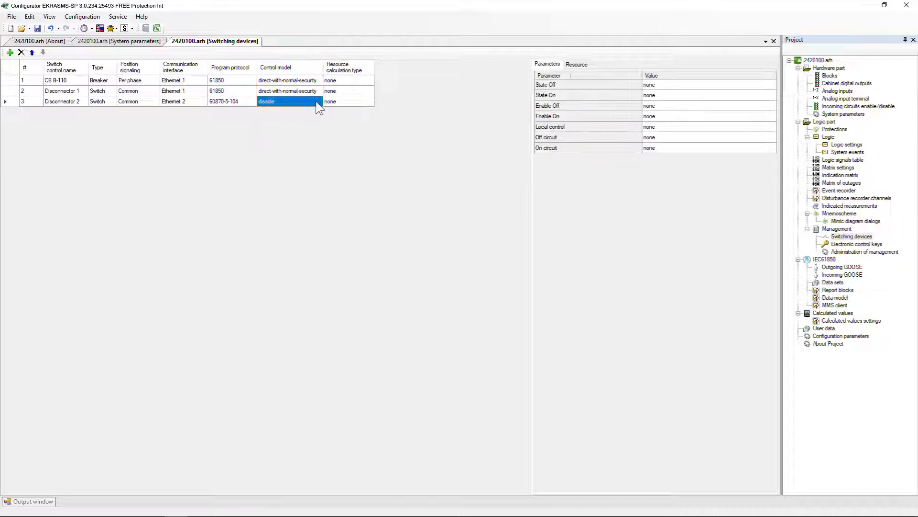
left_click(316, 101)
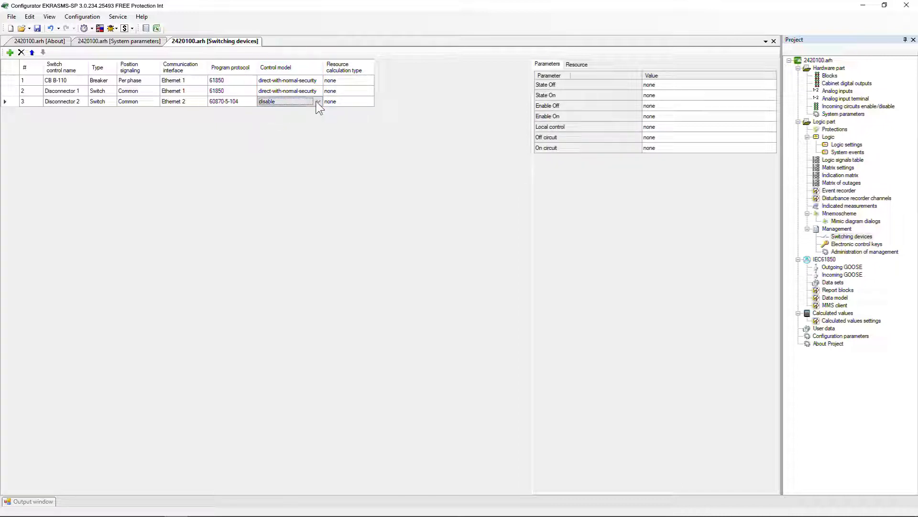
left_click(317, 101)
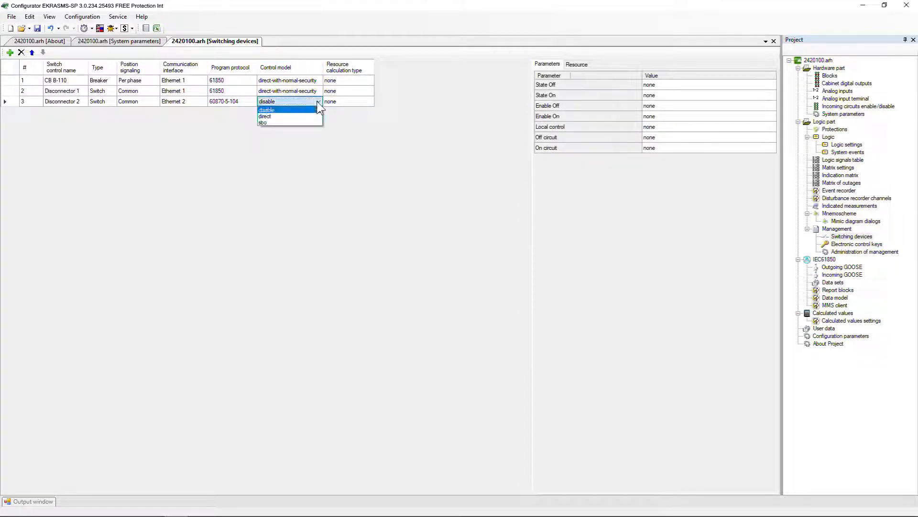
left_click(316, 117)
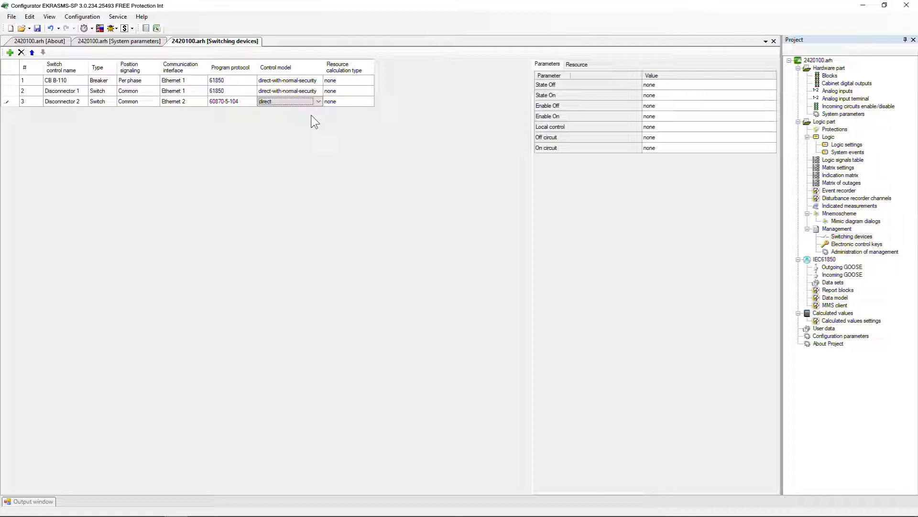
- Change Disconnector 2's control model to sbo
left_click(318, 101)
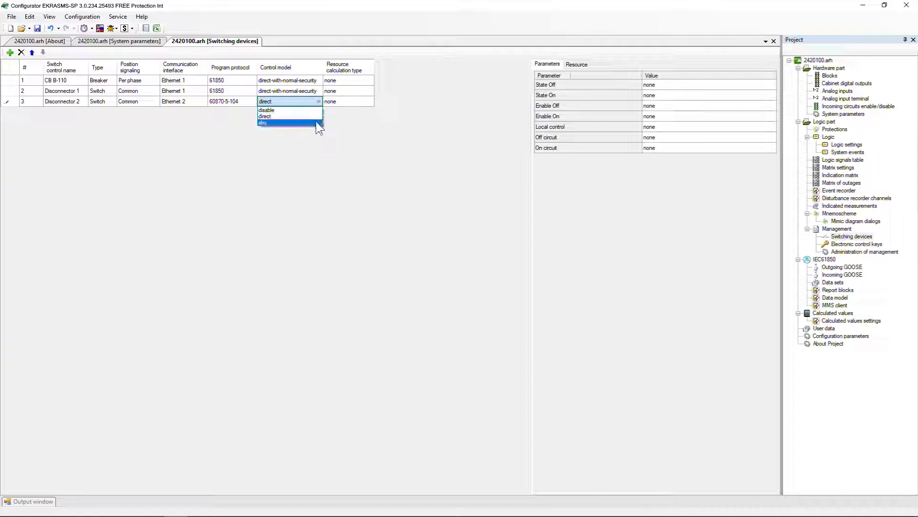
left_click(317, 123)
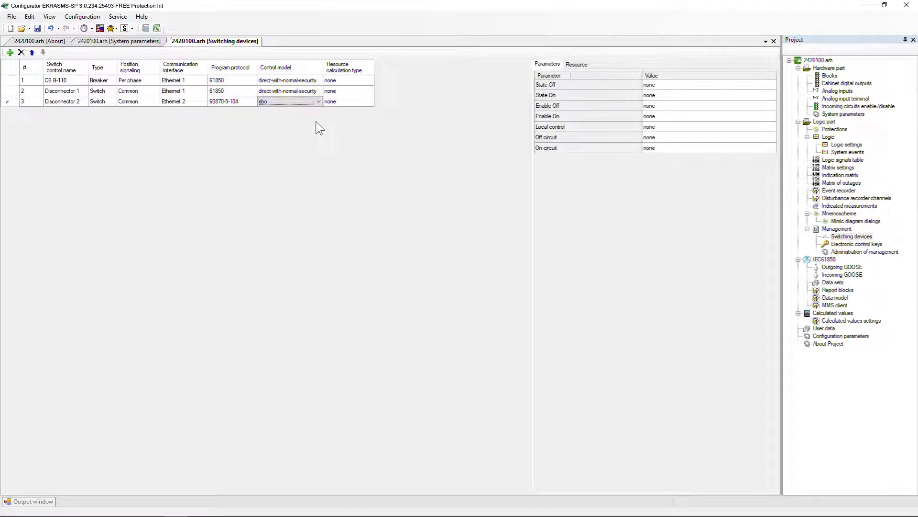
left_click(315, 102)
left_click(312, 110)
left_click(318, 102)
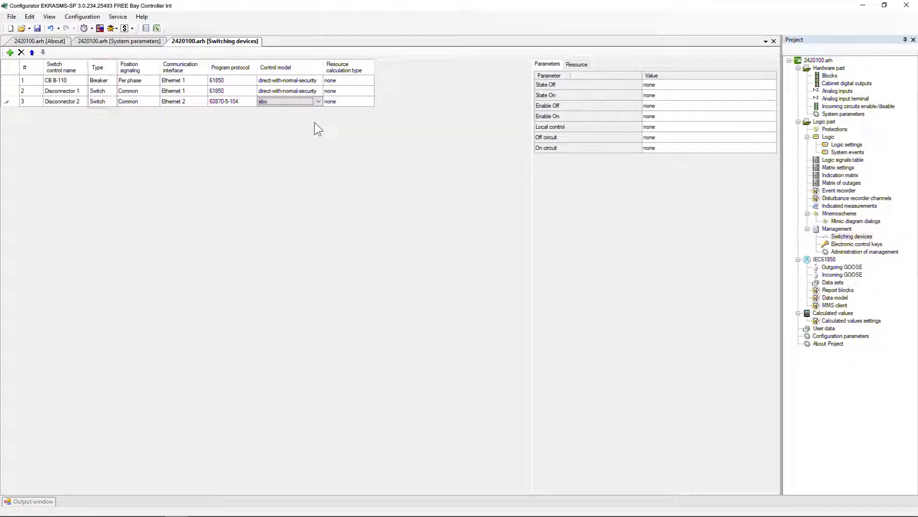
- Choose Switch as the device type of Disconnector 2
left_click(110, 102)
left_click(111, 103)
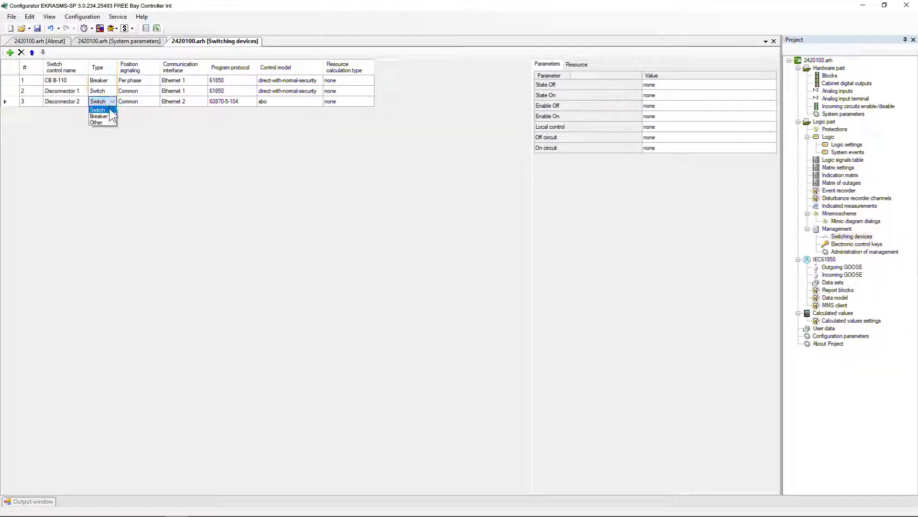
left_click(110, 108)
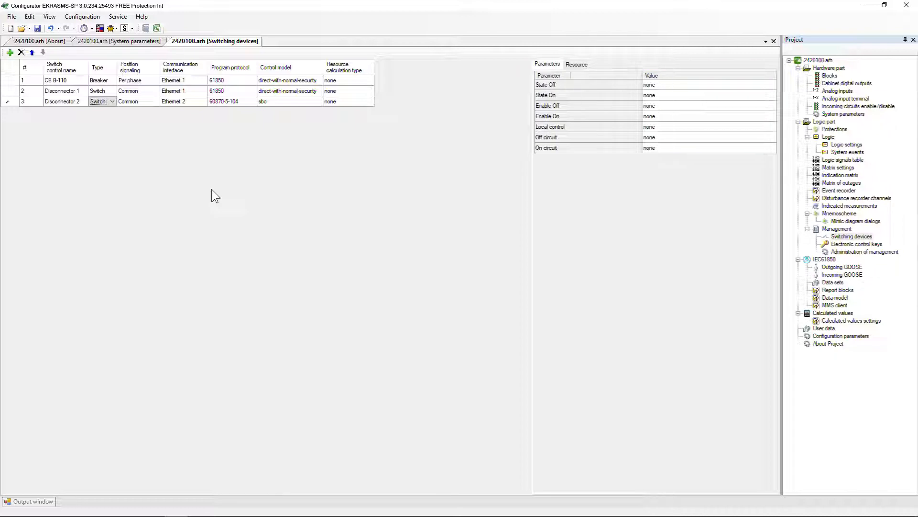
- Assign the IEC 104(1) trip Disconnector 1 command to Disconnector 2's Off circuit and the close Disconnector 1 command to its On circuit
left_click(763, 137)
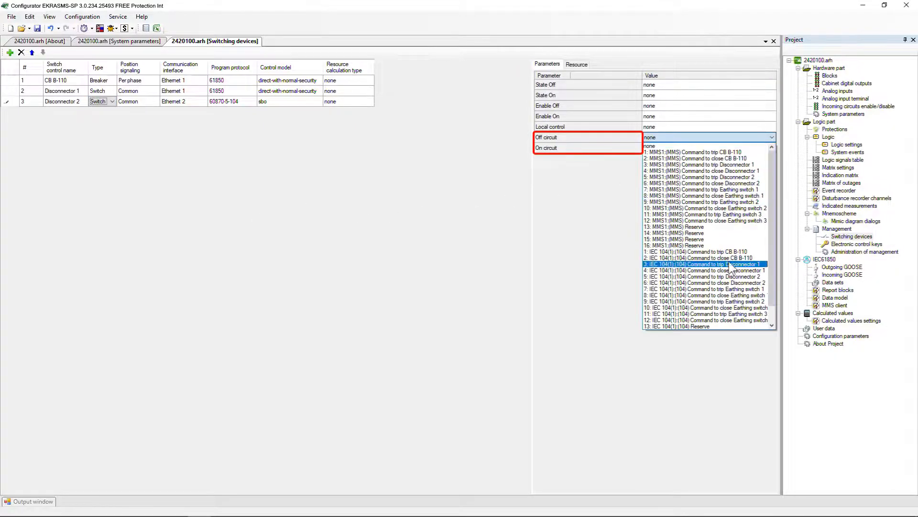
left_click(730, 264)
left_click(763, 148)
left_click(746, 282)
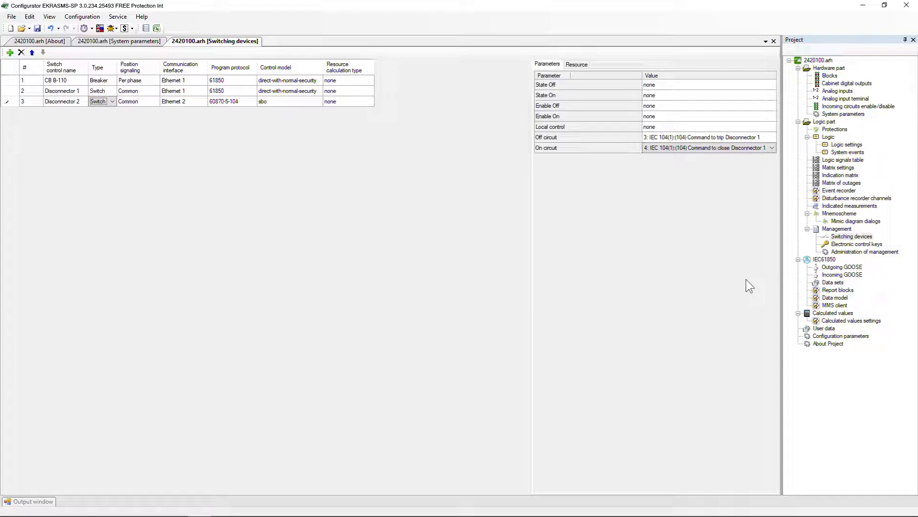
- Open the project's hardware blocks and examine the general parameters and signals of the IEC 104(1) block
double_click(830, 76)
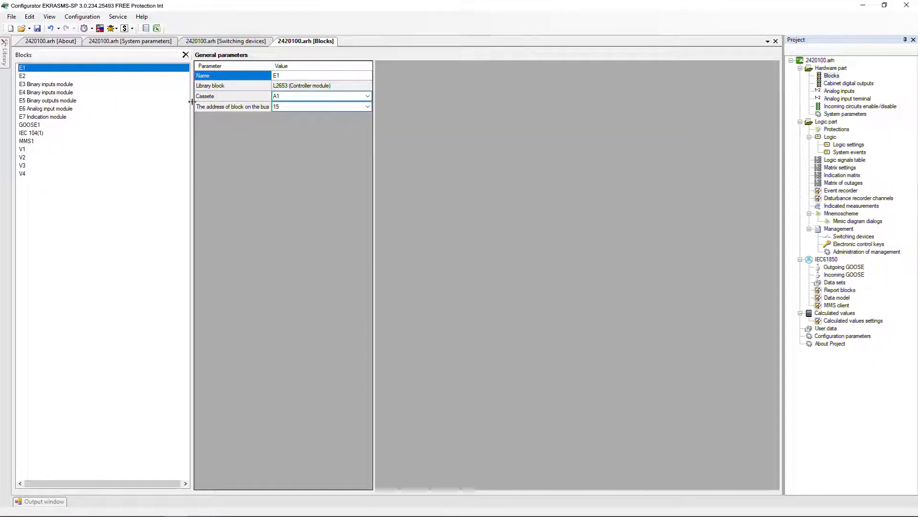
left_click(36, 133)
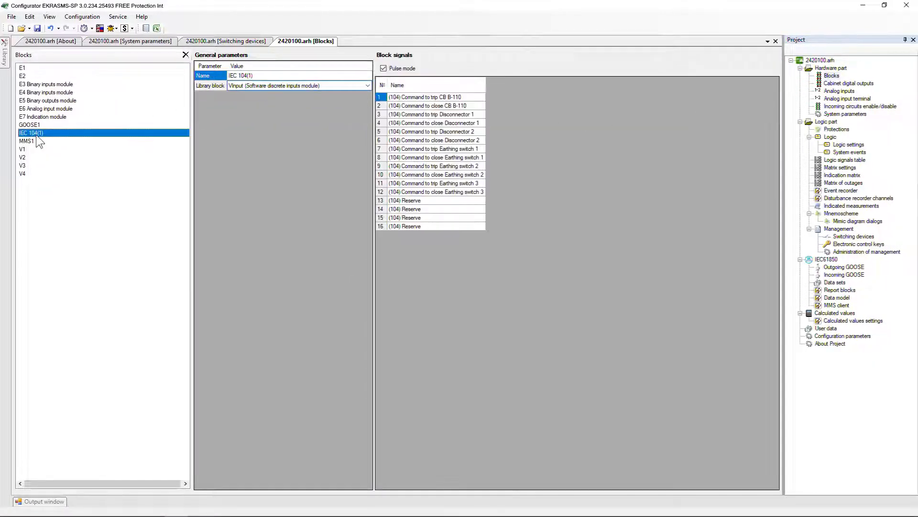
left_click(247, 165)
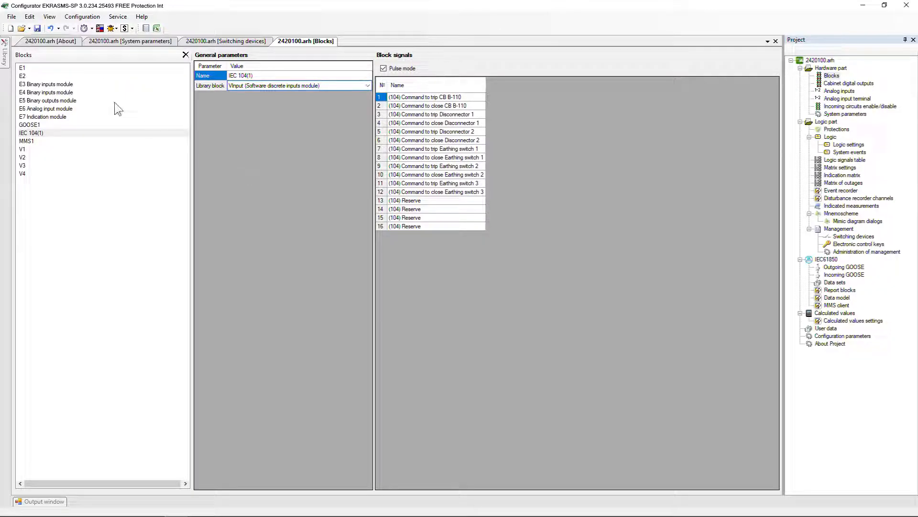
- Add a VInput block from the library's Software discrete inputs module, name it IEC 104(2) and enable its pulse mode
left_click(5, 57)
left_click(28, 175)
left_click_drag(61, 185, 252, 216)
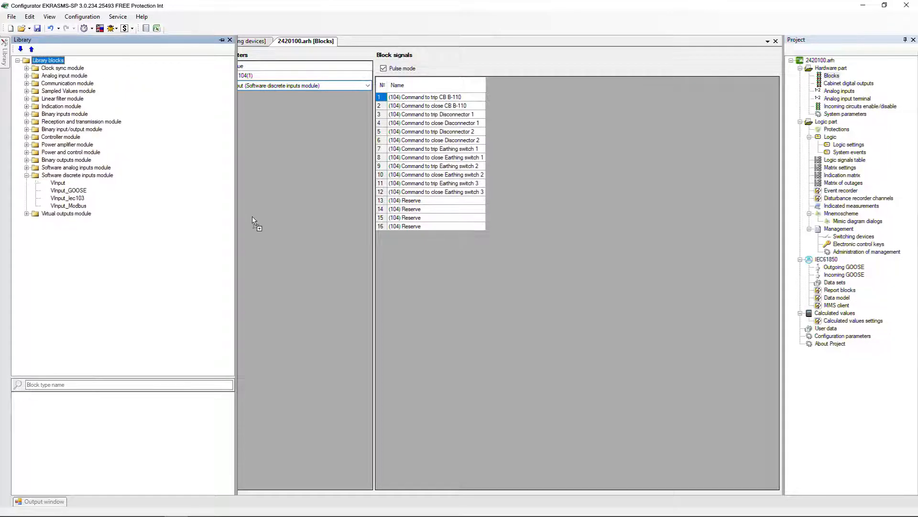
left_click(257, 74)
type("IEC")
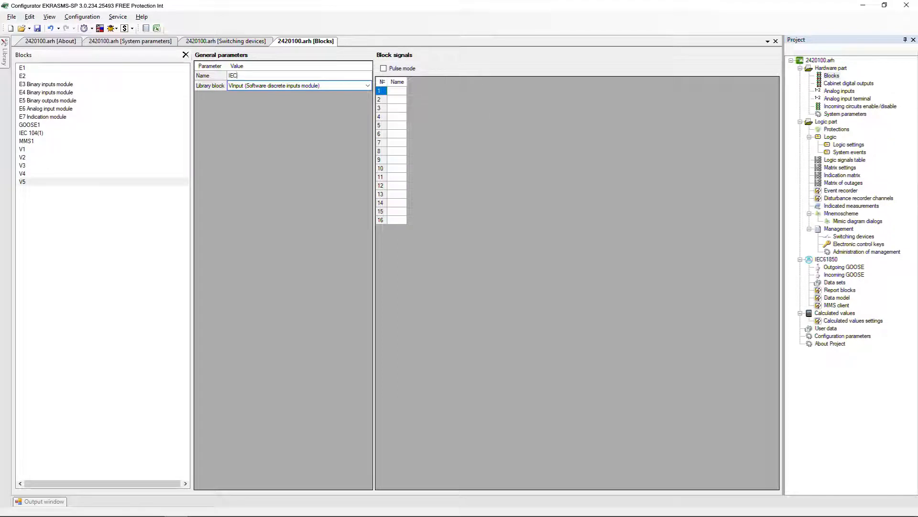
type(" 104(2)")
key("Return")
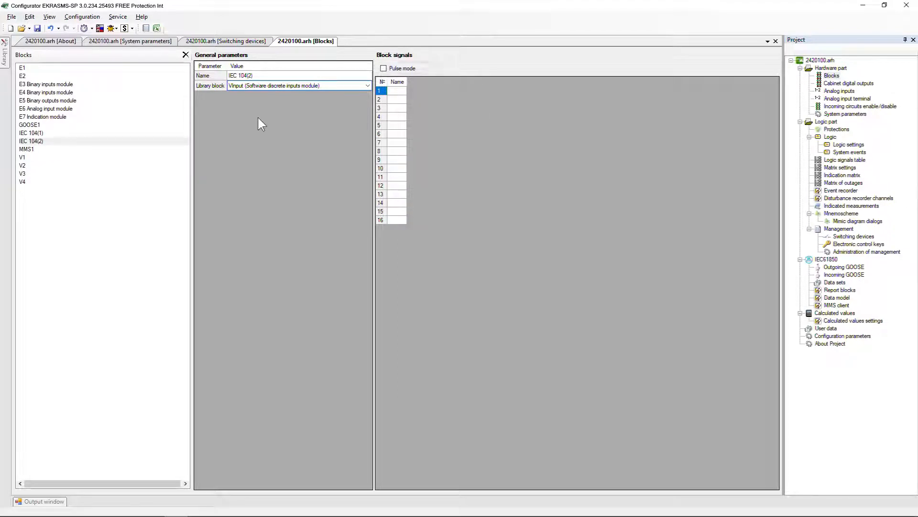
left_click(383, 69)
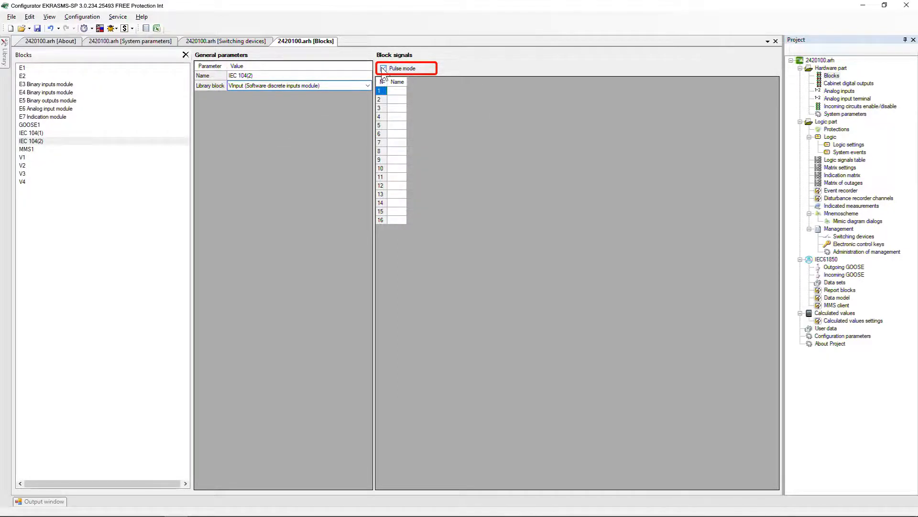
- In the project's logic scheme, set the Close_Command input address of the Disconnector_2_Control block to IEC_104_1.13_Reserve
double_click(827, 137)
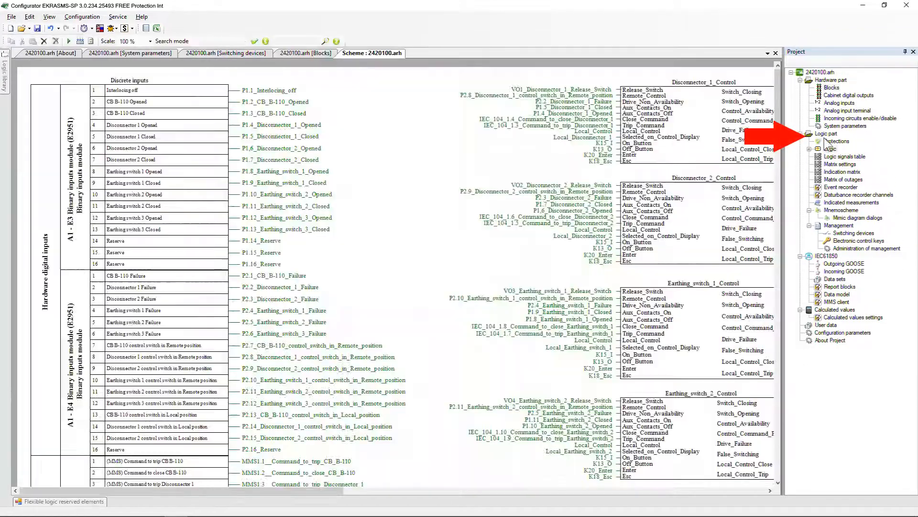
left_click_drag(217, 491, 384, 492)
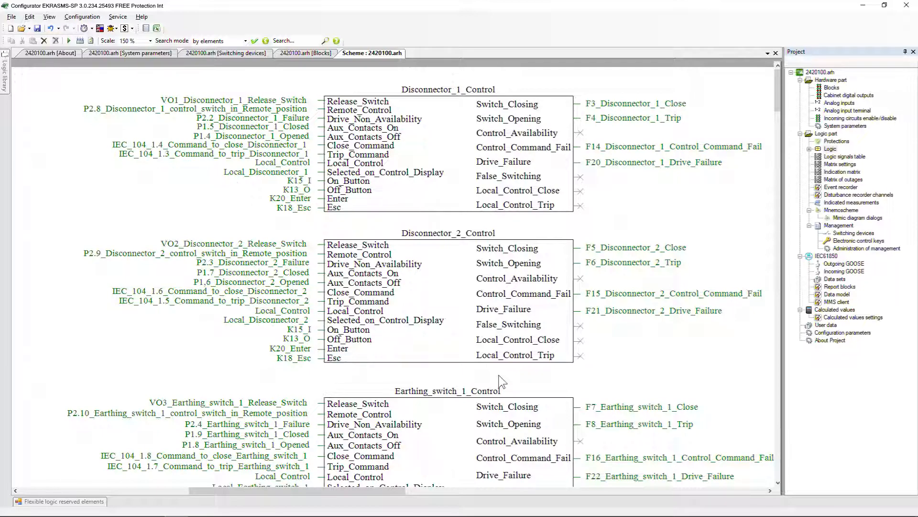
double_click(463, 320)
left_click_drag(388, 227, 297, 227)
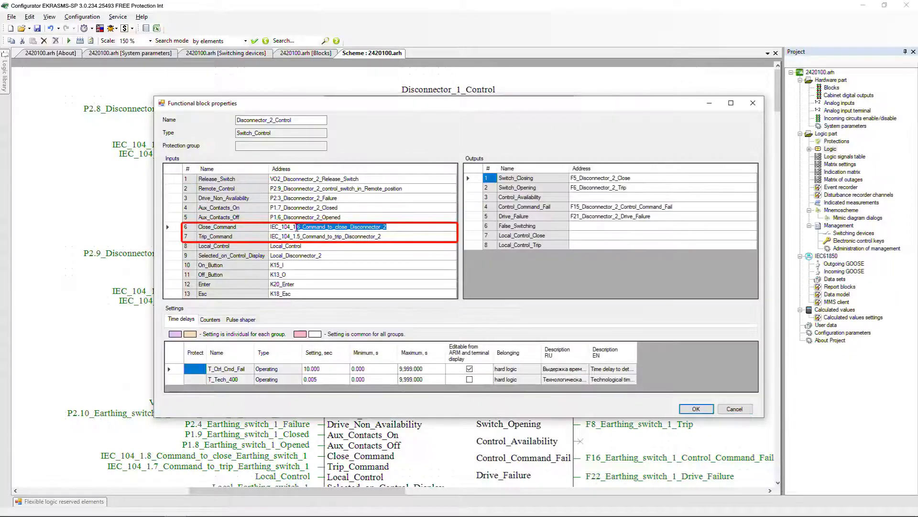
type("13_Reserve")
- Set the Trip_Command input address of Disconnector_2_Control to IEC_104_1.14_Reserve and apply the block properties
left_click(373, 237)
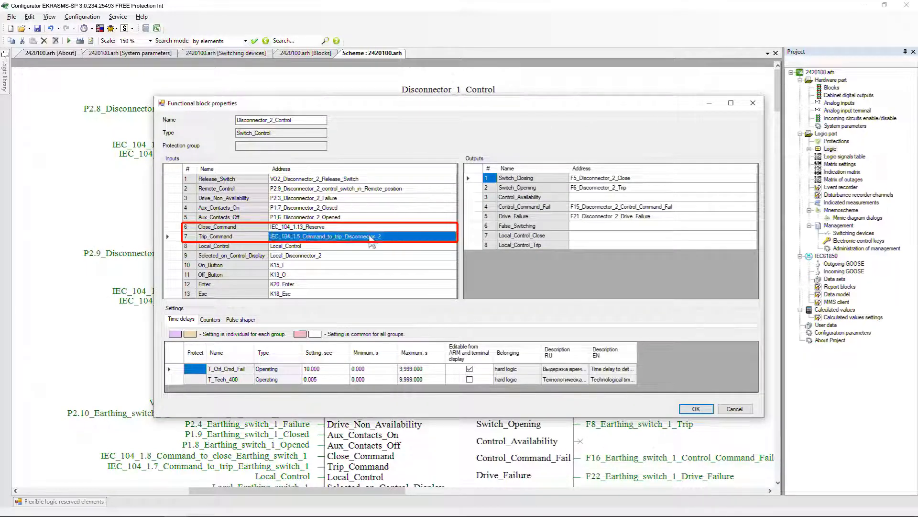
left_click_drag(382, 237, 297, 235)
key("BackSpace")
type("14_Reserve")
key("Return")
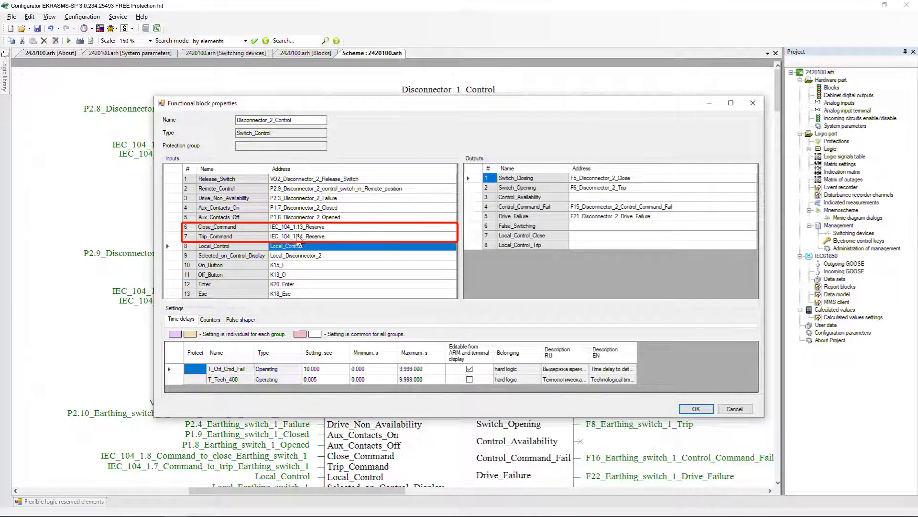
left_click(689, 410)
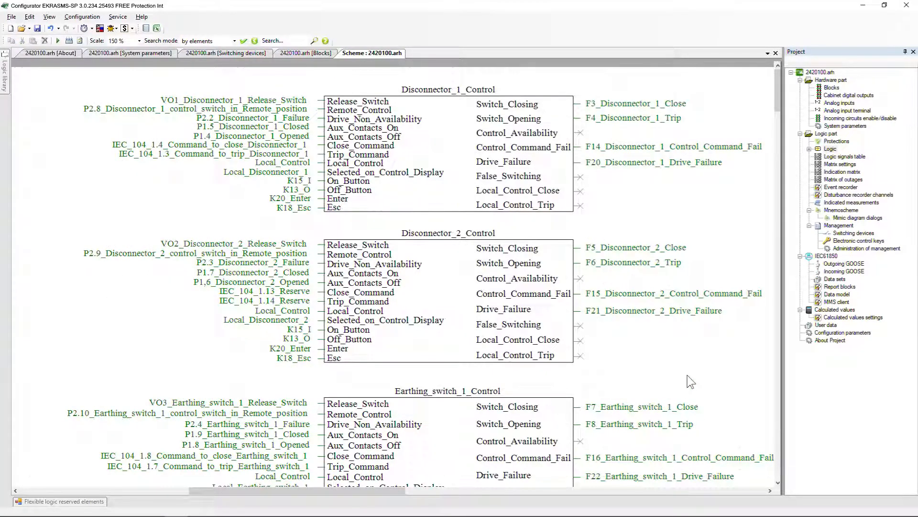